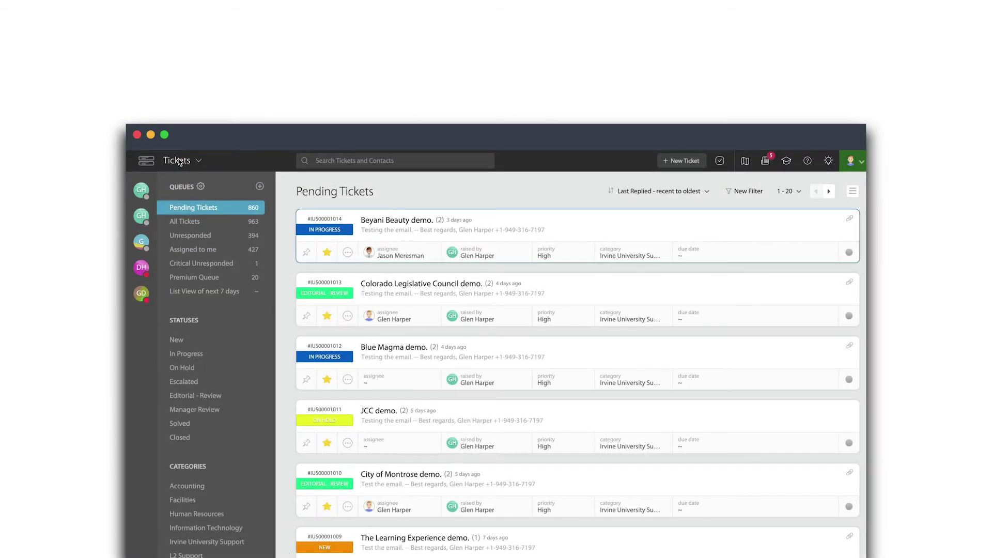
Open the Tickets header dropdown to reveal the main navigation mega-menu
left_click(200, 162)
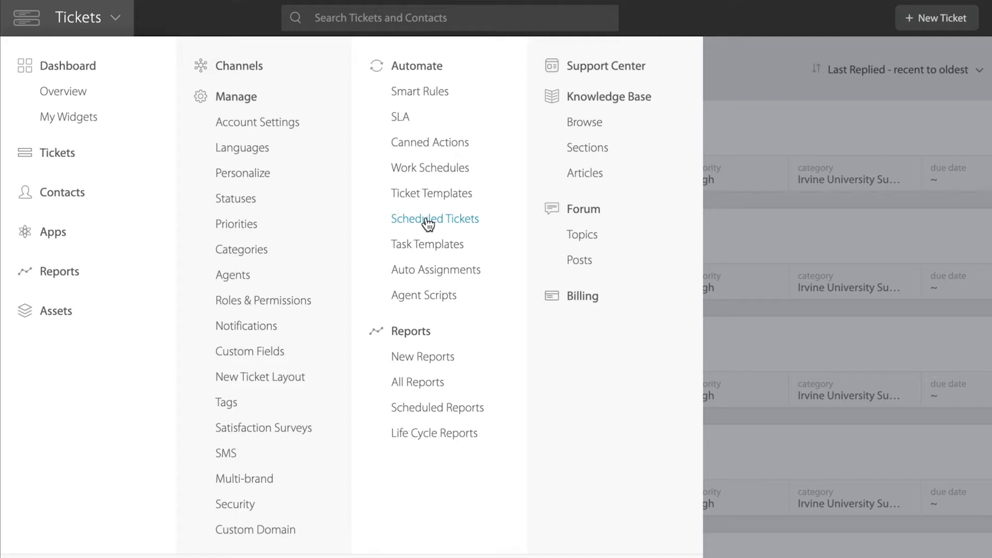
Go to Scheduled Tickets under Automate and start a new scheduled ticket
left_click(429, 221)
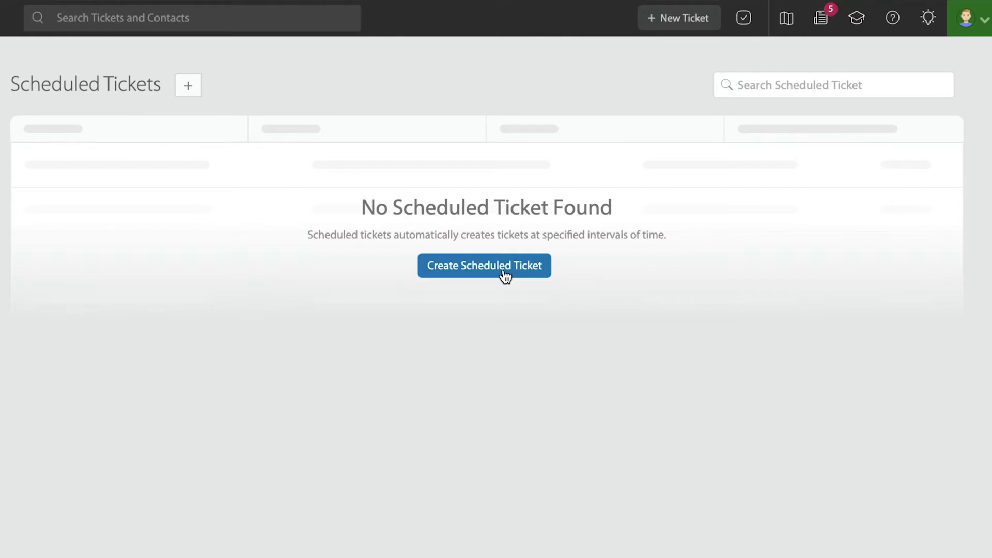
left_click(503, 279)
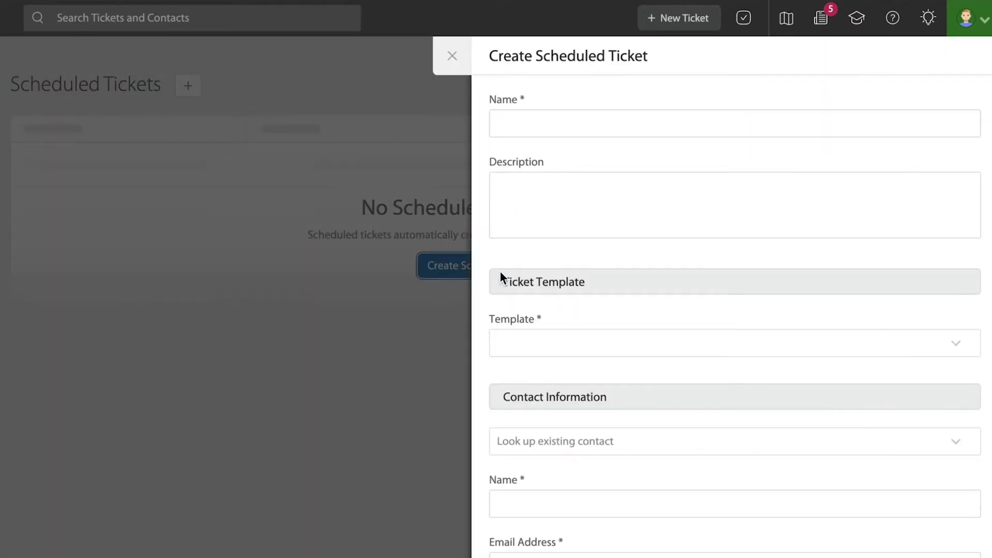
Visit the Name and Description fields, then list the Server downtime and Request received templates
left_click(624, 124)
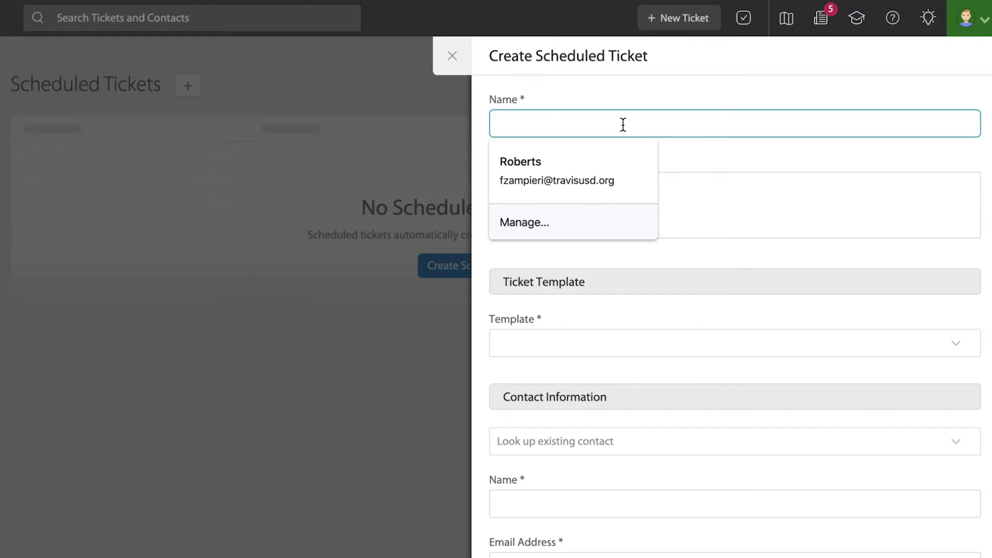
left_click(723, 163)
left_click(683, 200)
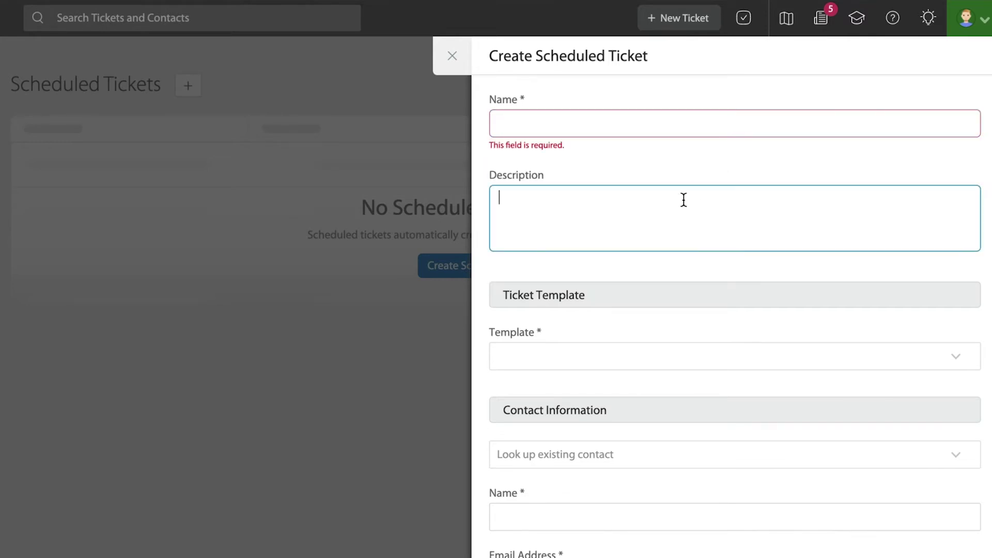
left_click(623, 352)
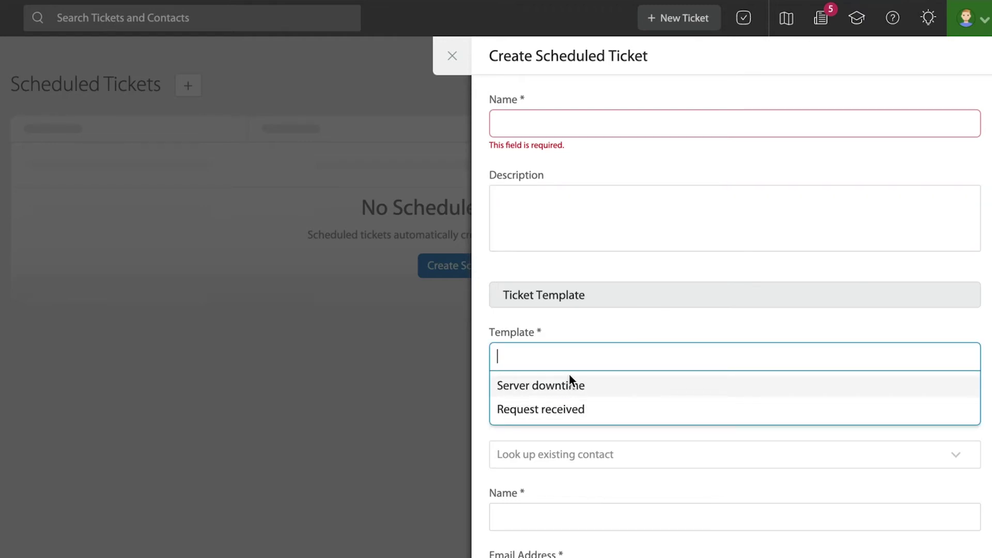
scroll(585, 335, "down", 5)
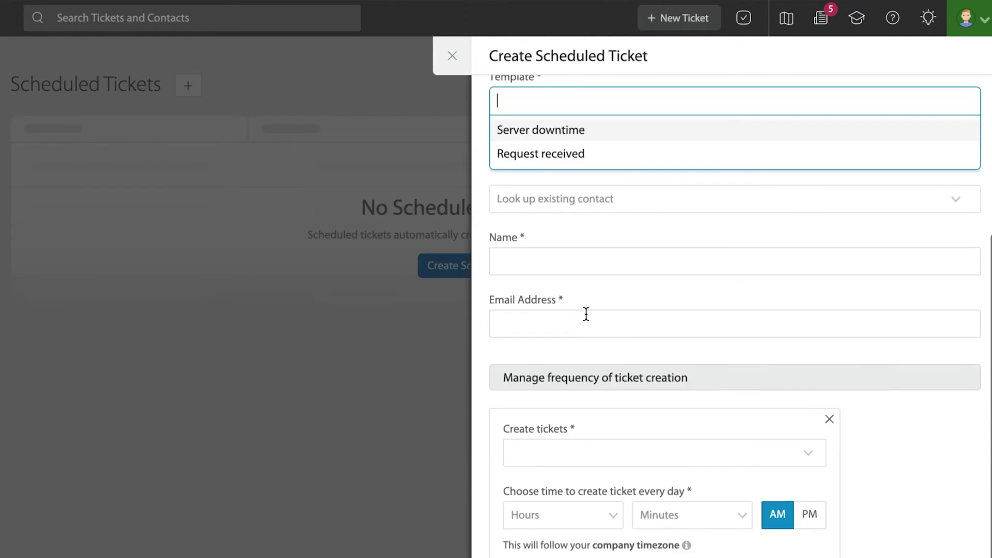
Close the template list and fill the contact name and e-mail from an existing contact lookup
left_click(614, 222)
left_click(613, 215)
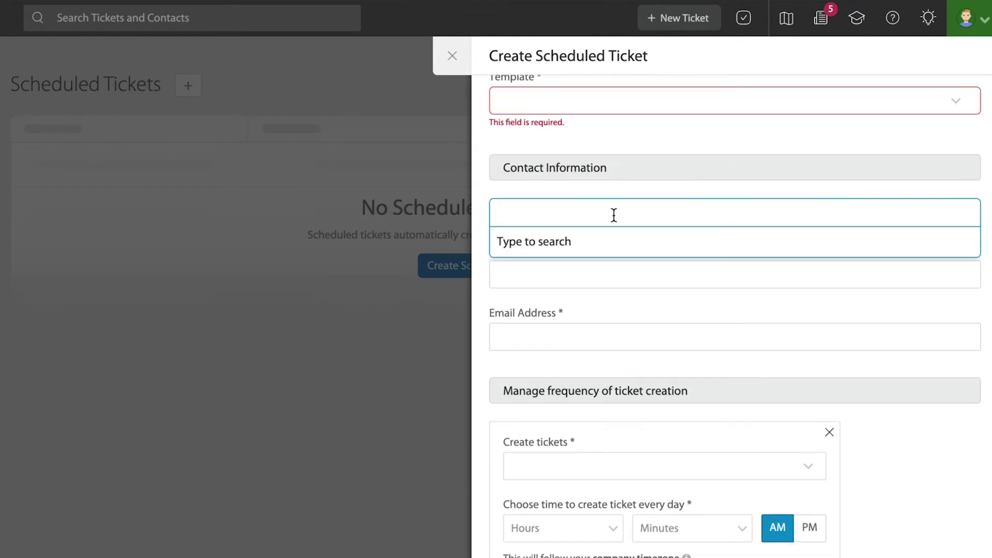
type("glen")
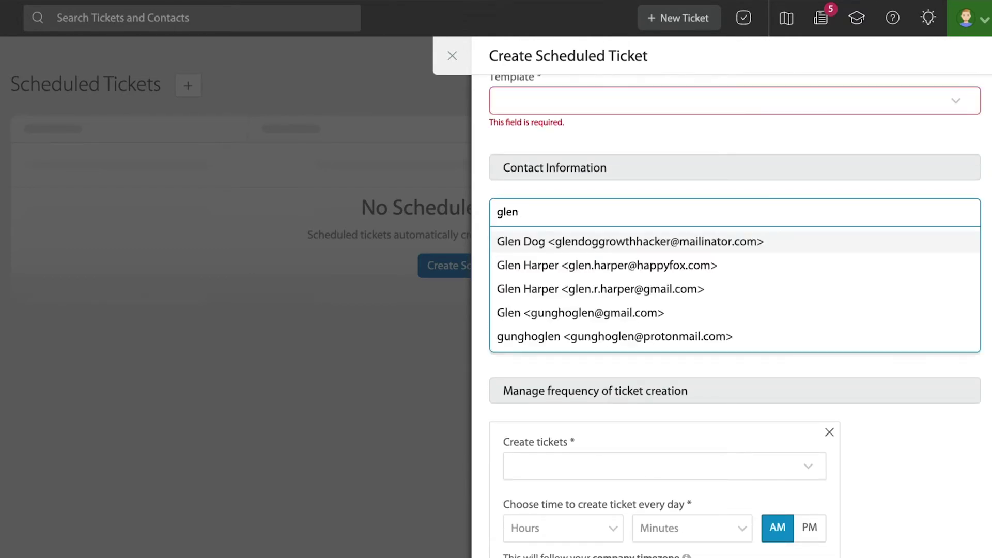
left_click(579, 289)
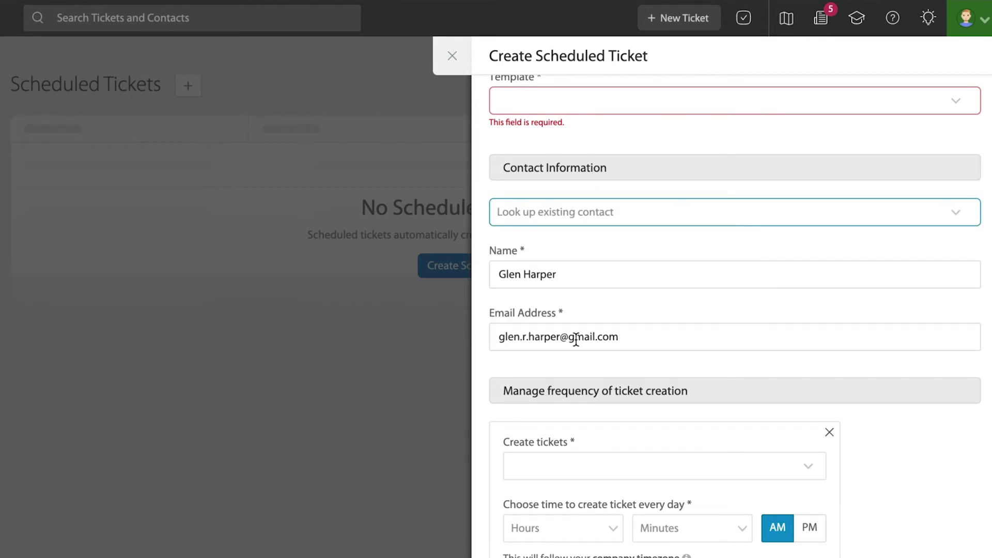
scroll(577, 339, "down", 2)
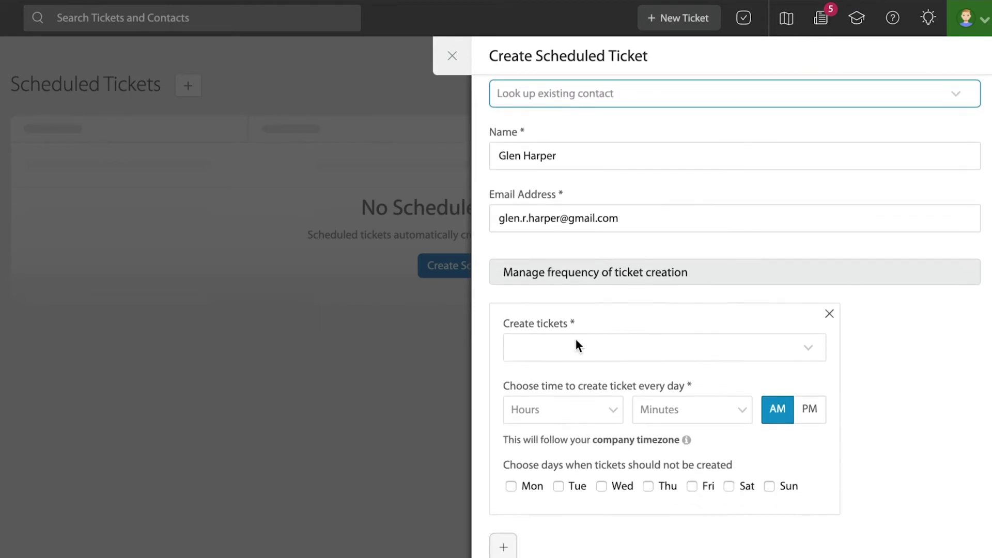
Set ticket creation frequency to Daily, excluding Saturday and Sunday as no-ticket days
left_click(620, 341)
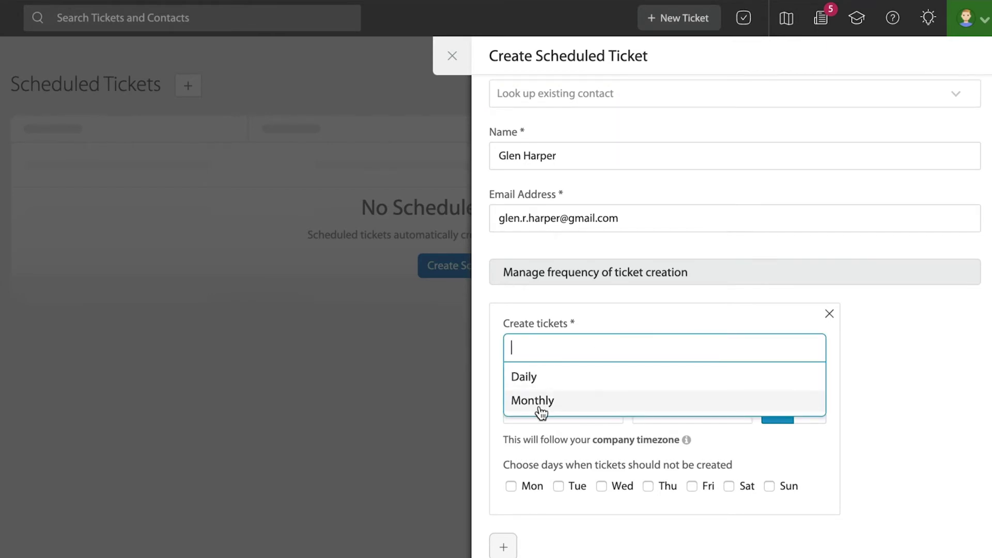
left_click(549, 378)
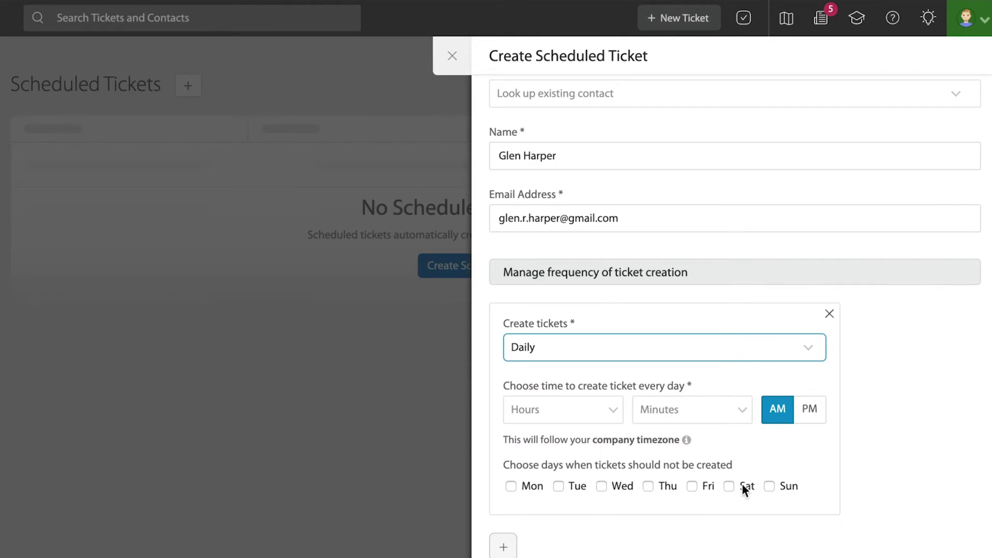
left_click(577, 406)
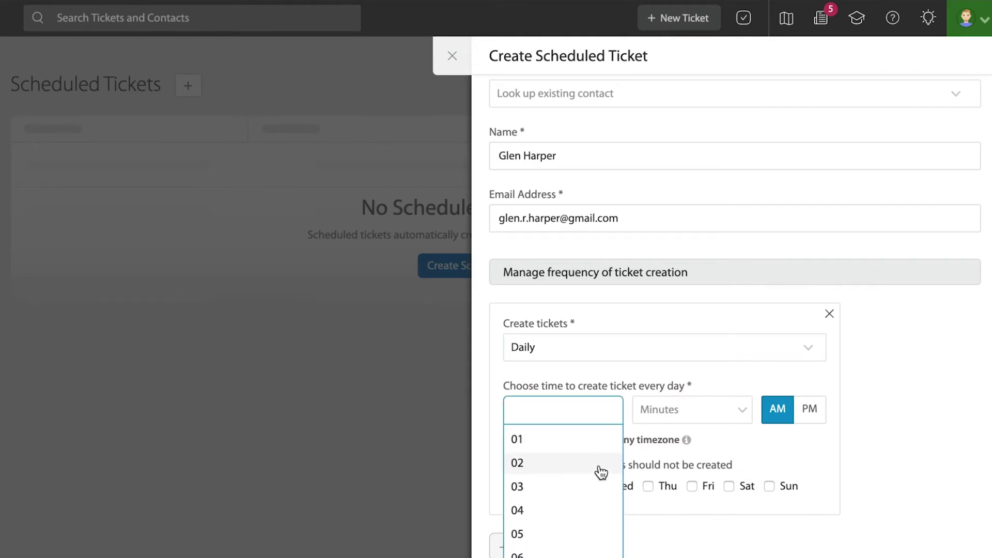
left_click(705, 409)
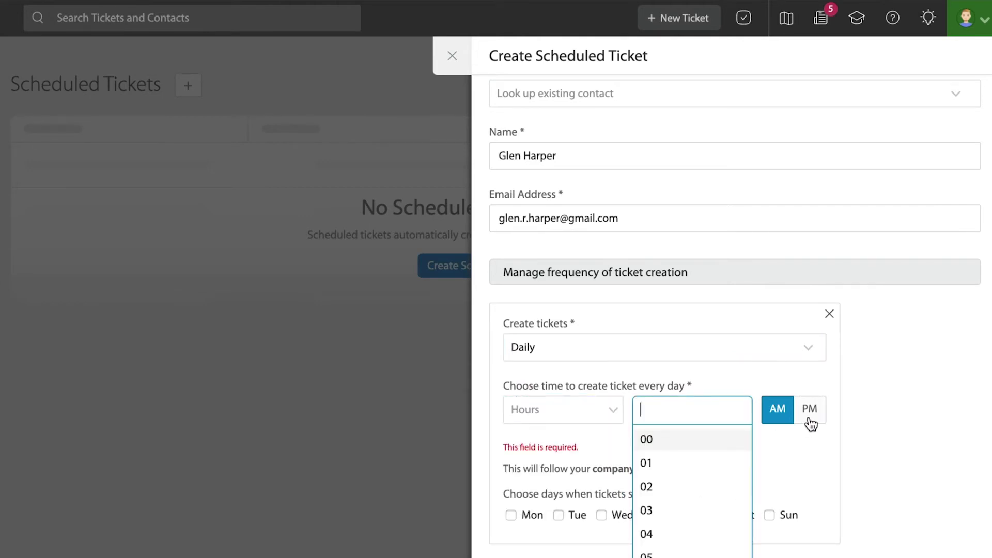
left_click(817, 449)
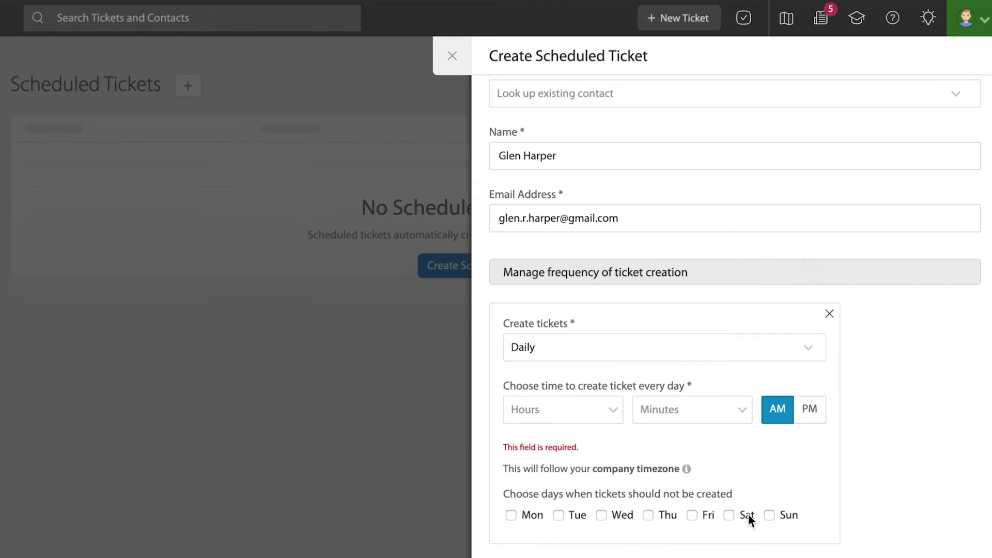
left_click(784, 516)
left_click(684, 348)
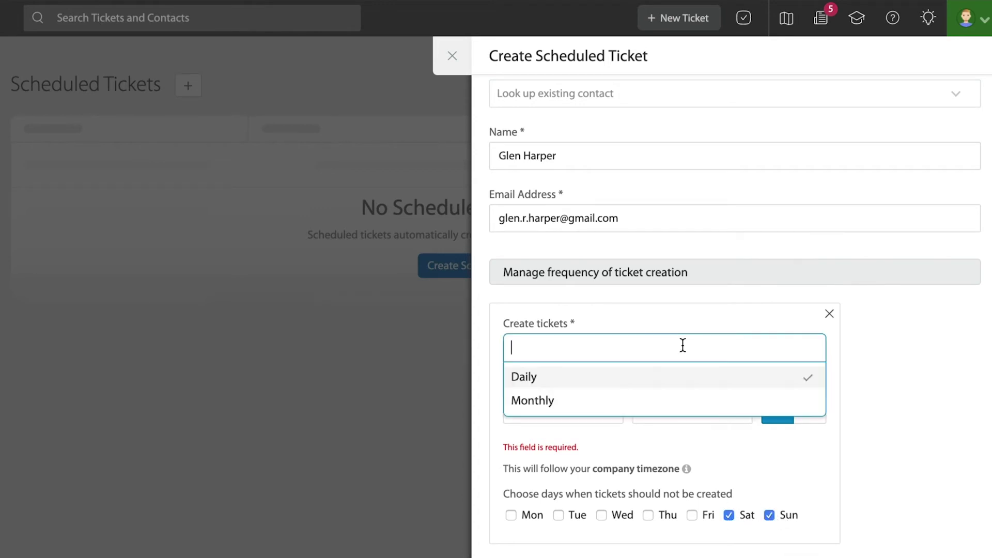
Change the first schedule to Monthly on the First day of the month, leaving the hour unset
left_click(623, 401)
scroll(622, 277, "down", 3)
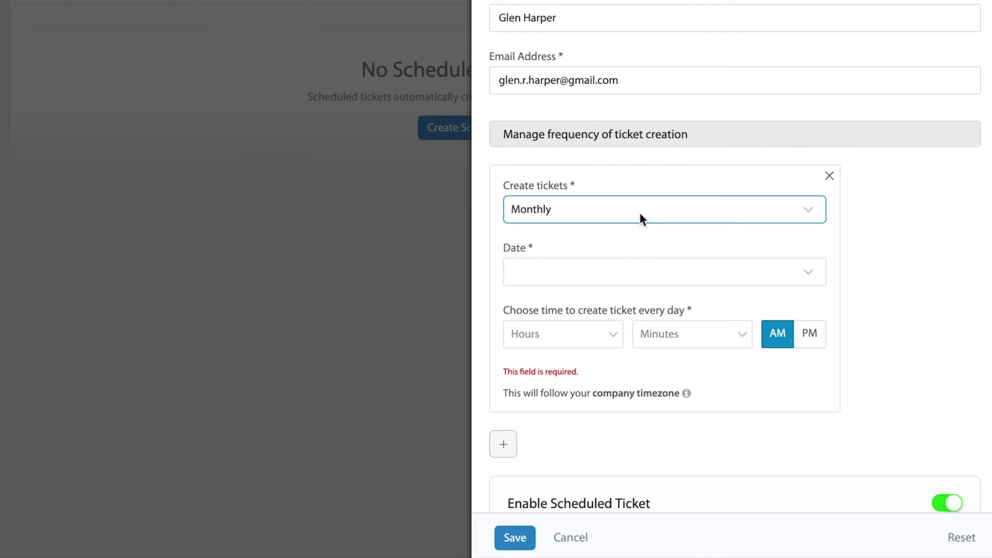
scroll(640, 213, "down", 1)
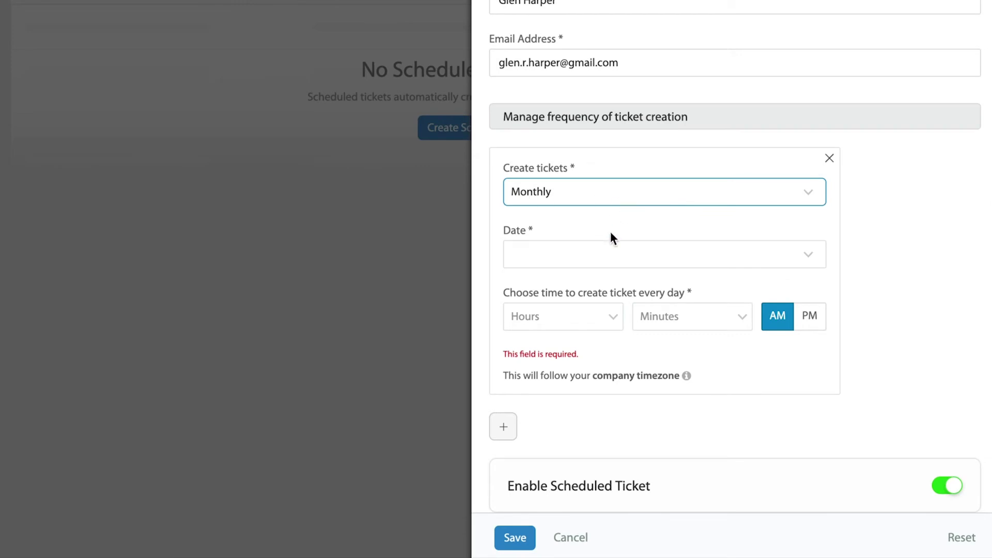
left_click(601, 254)
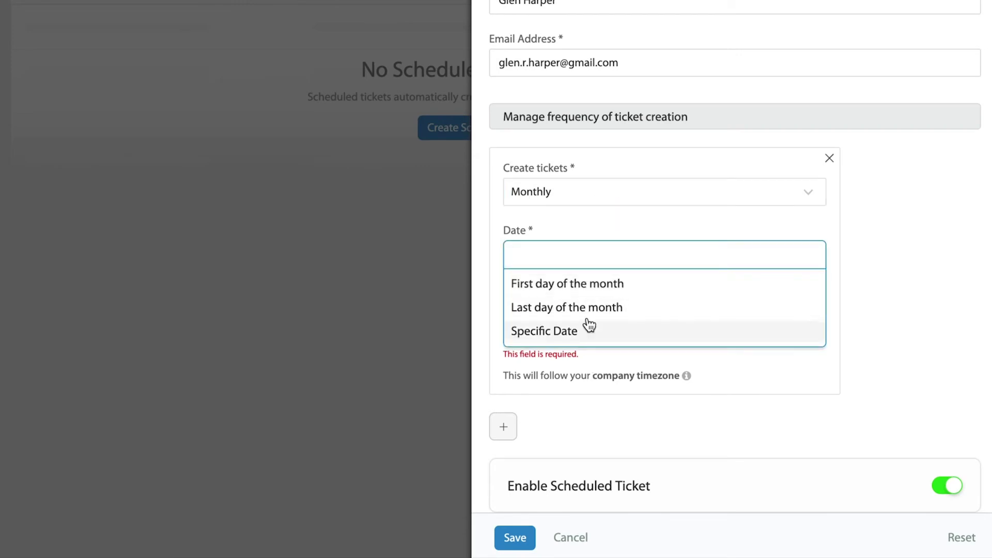
left_click(594, 285)
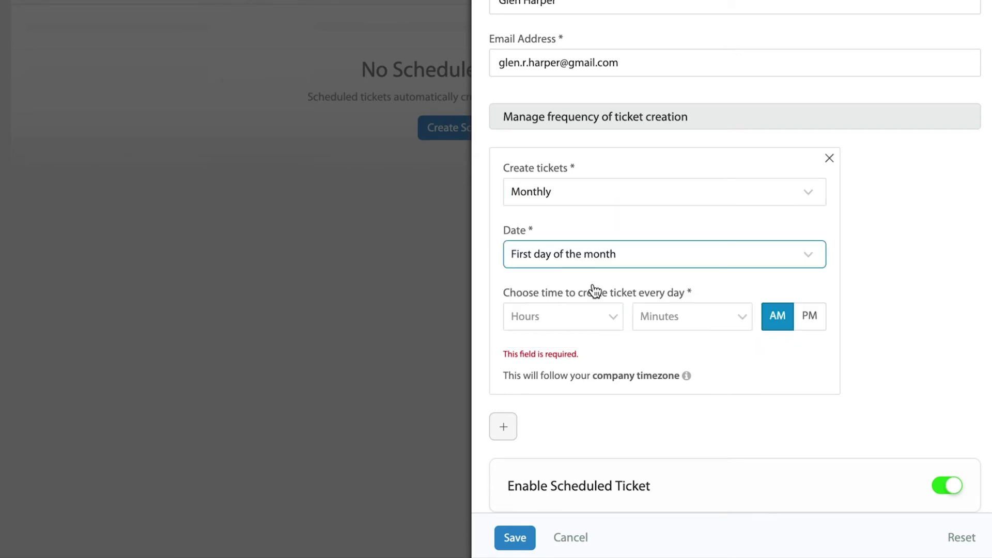
left_click(602, 317)
left_click(761, 370)
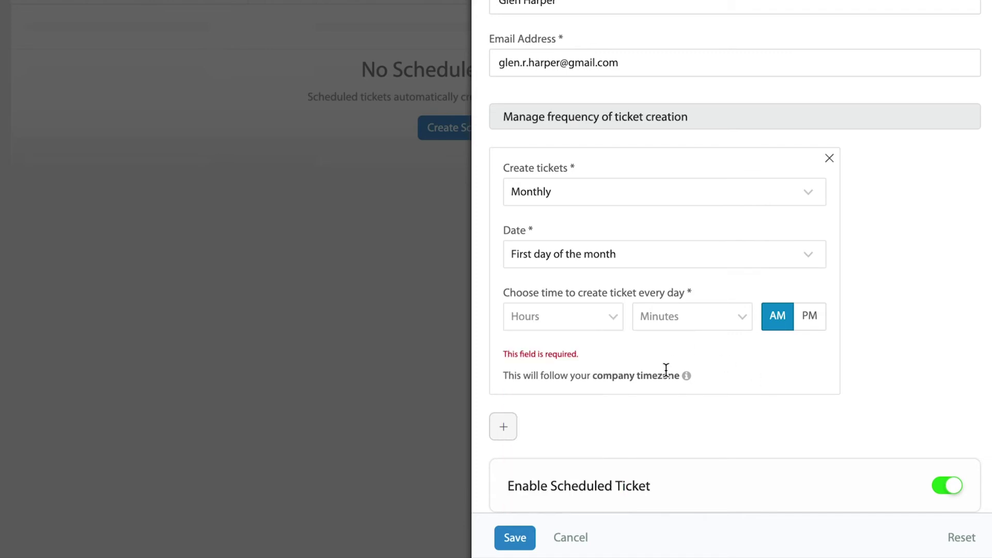
scroll(667, 370, "down", 1)
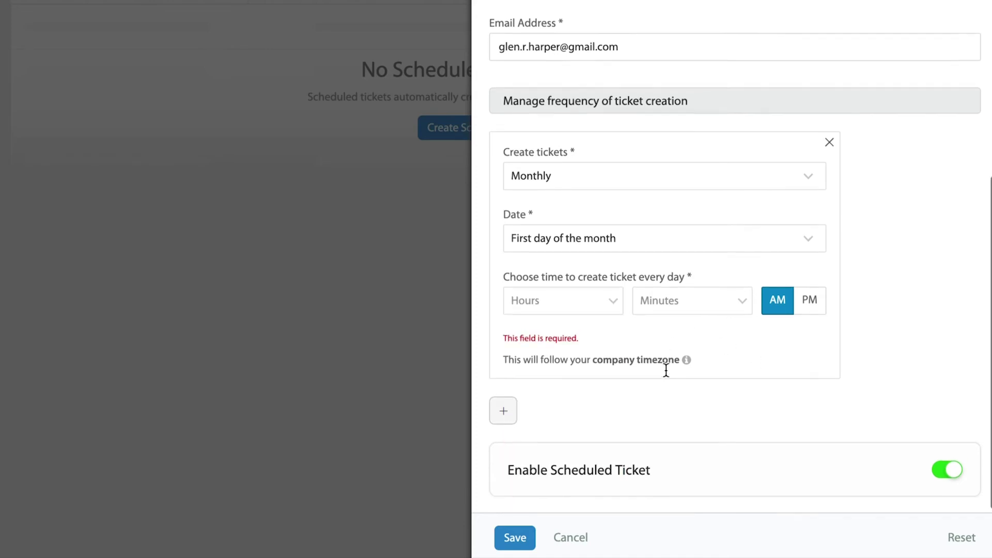
Add a second schedule with a Monthly creation frequency
left_click(500, 412)
scroll(501, 410, "down", 3)
left_click(714, 239)
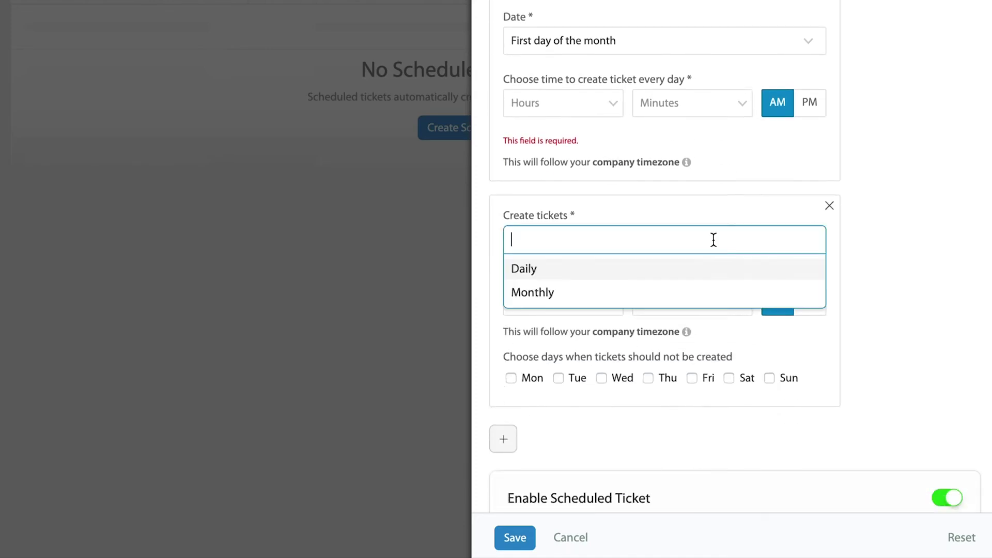
left_click(607, 296)
Set the second schedule's date to Specific Date 15, leaving its hour unset
left_click(593, 297)
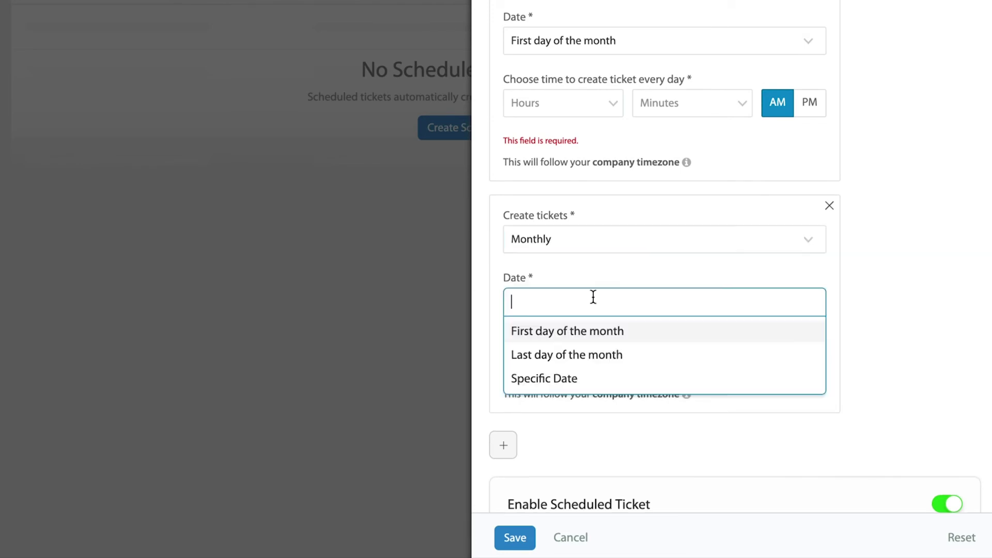
left_click(557, 377)
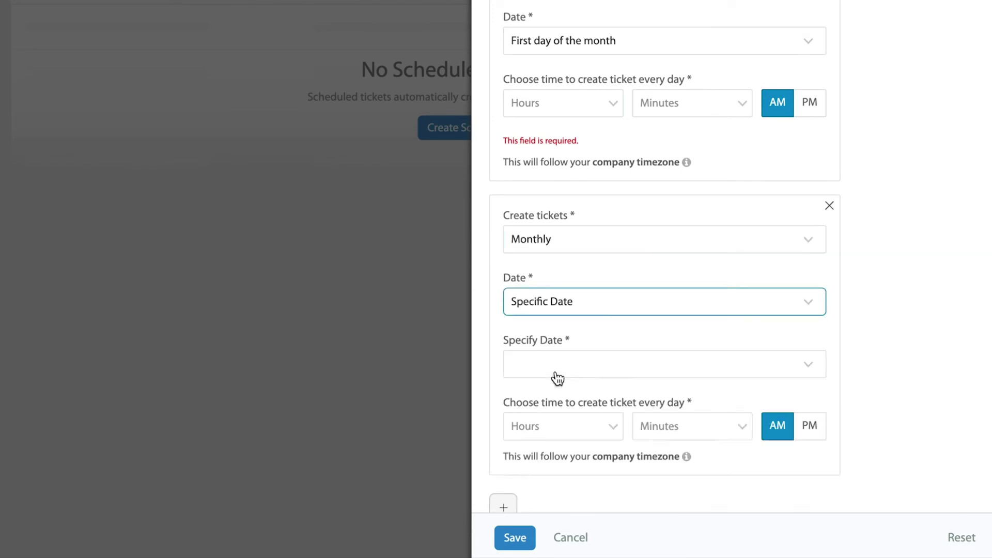
left_click(584, 371)
scroll(596, 367, "down", 6)
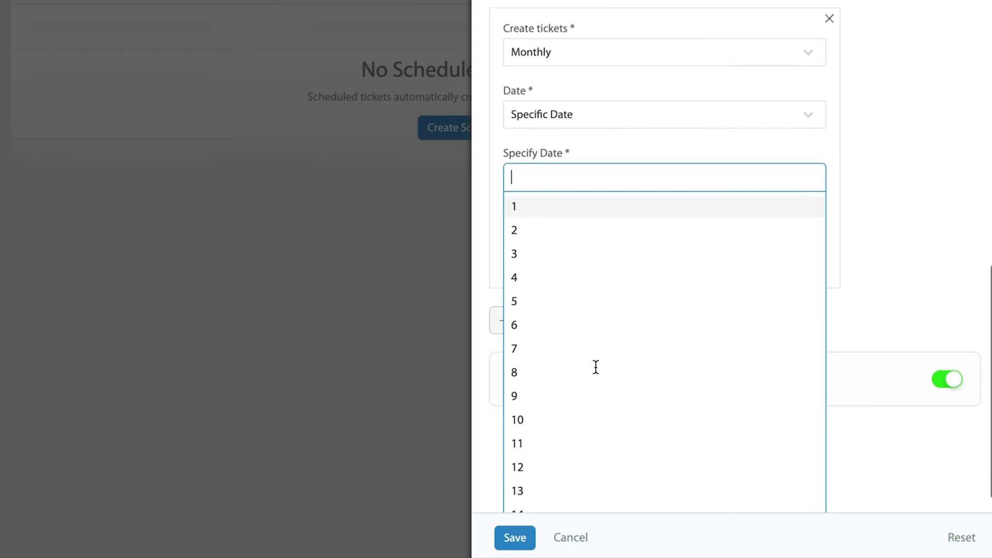
left_click(555, 418)
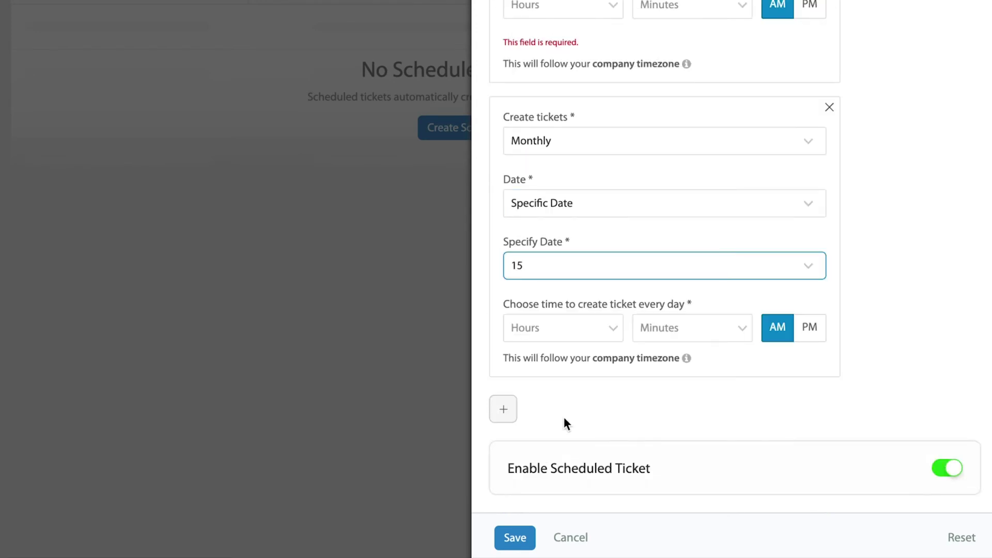
left_click(559, 328)
left_click(883, 300)
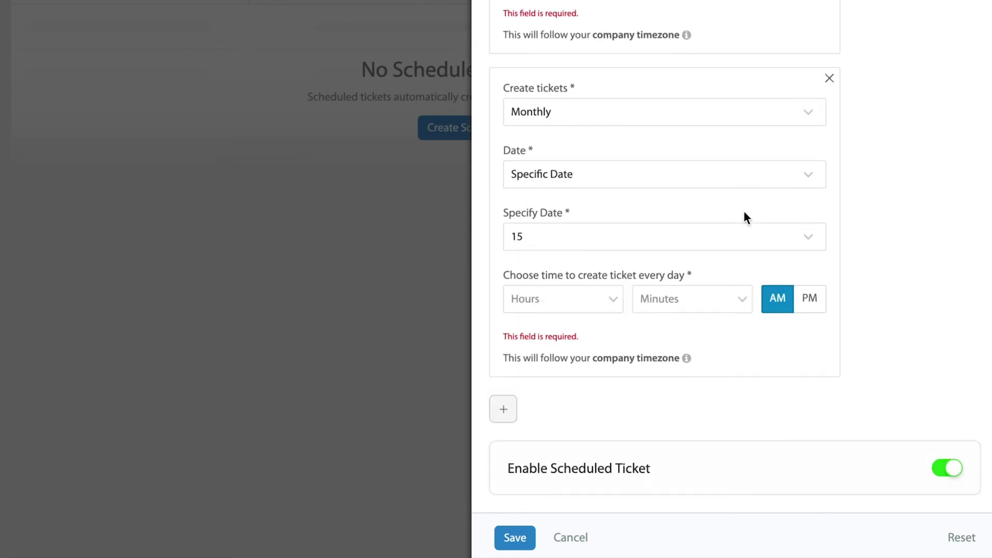
scroll(690, 224, "up", 3)
scroll(690, 225, "up", 5)
scroll(690, 225, "down", 6)
scroll(691, 226, "down", 2)
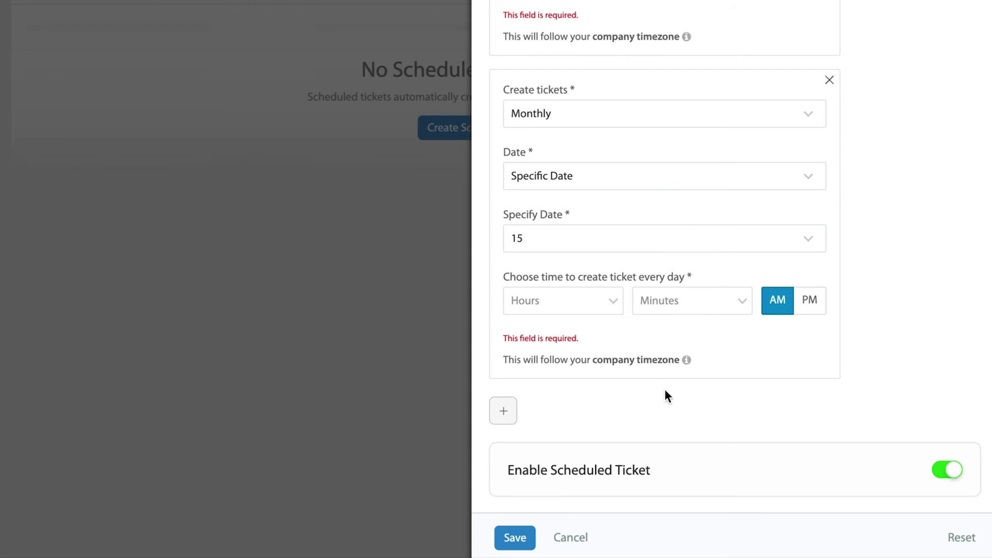
scroll(665, 391, "down", 1)
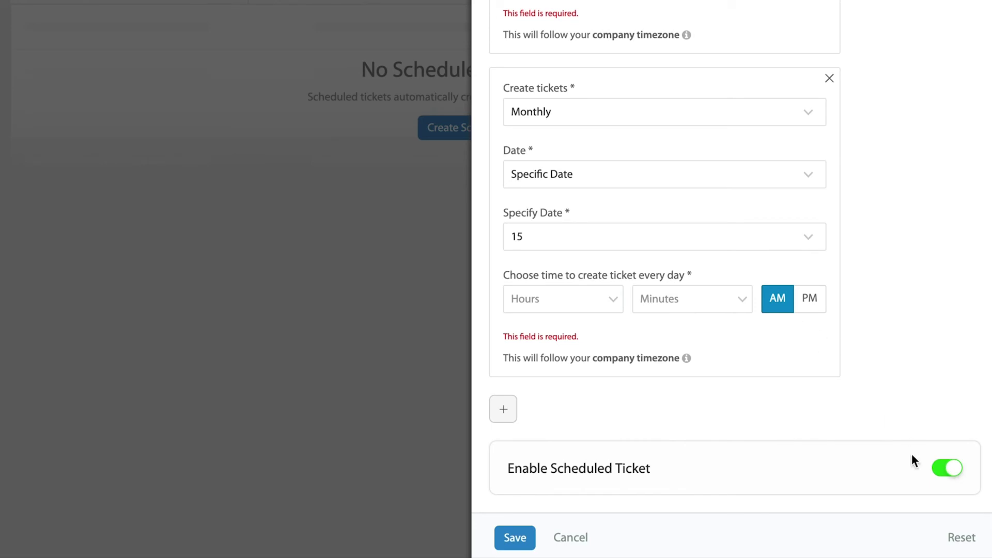
left_click(947, 472)
left_click(950, 470)
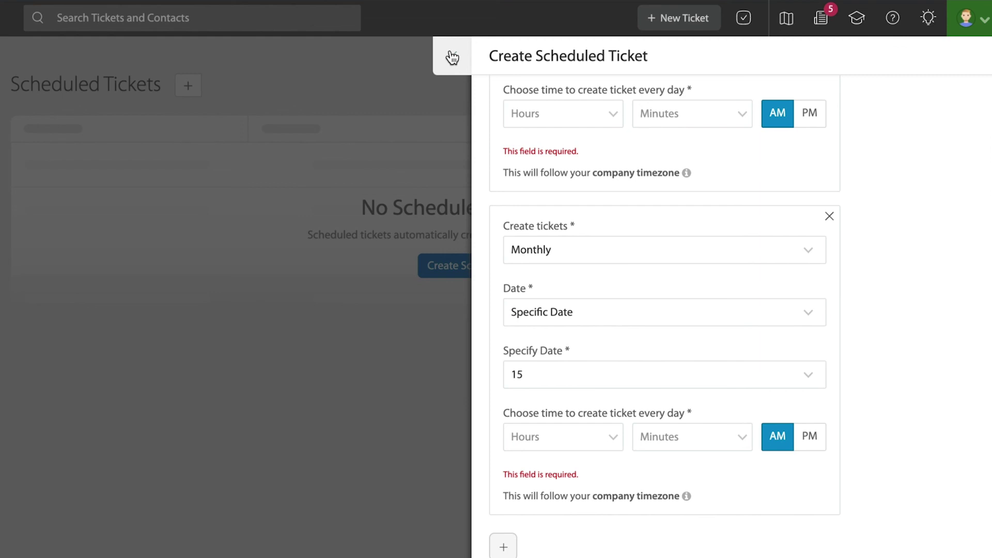
Close the Create Scheduled Ticket panel to return to the empty Scheduled Tickets page
left_click(452, 57)
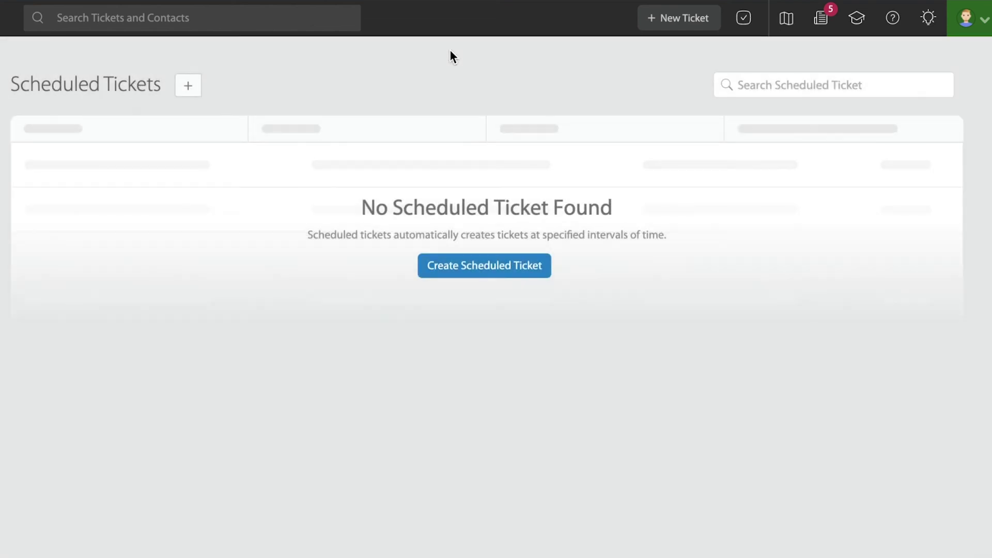